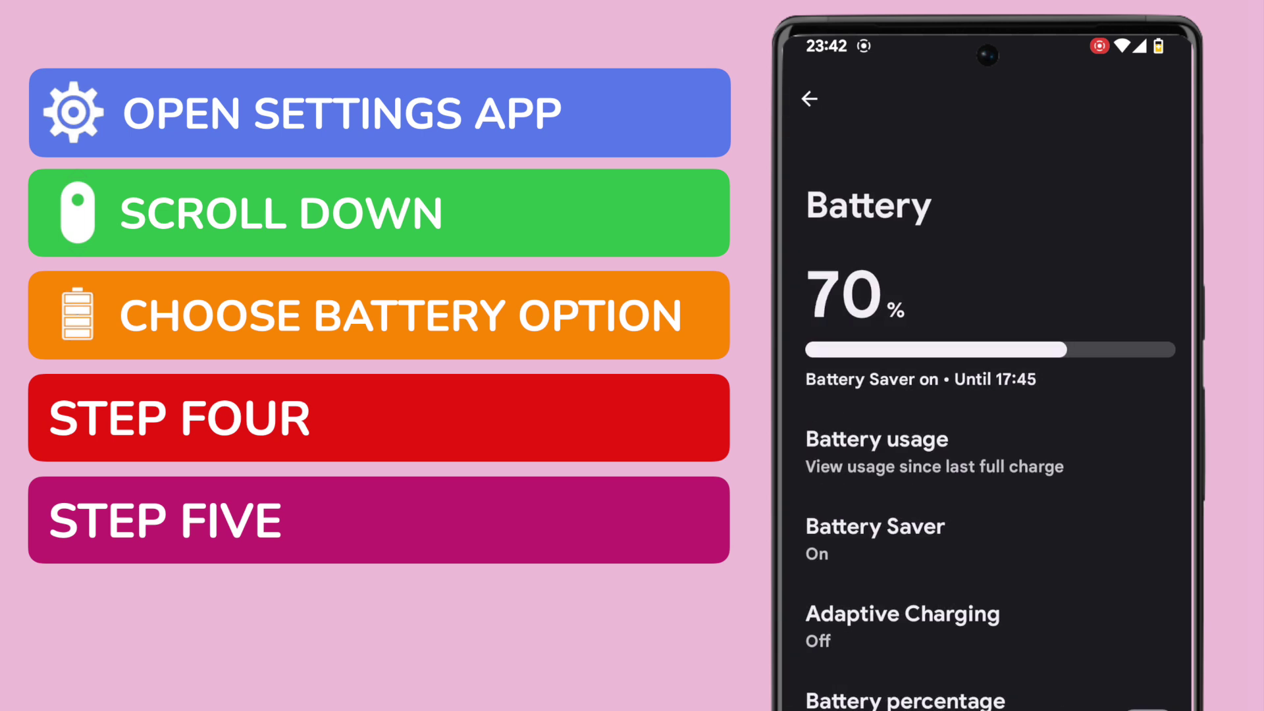
scroll(987, 415, "down", 3)
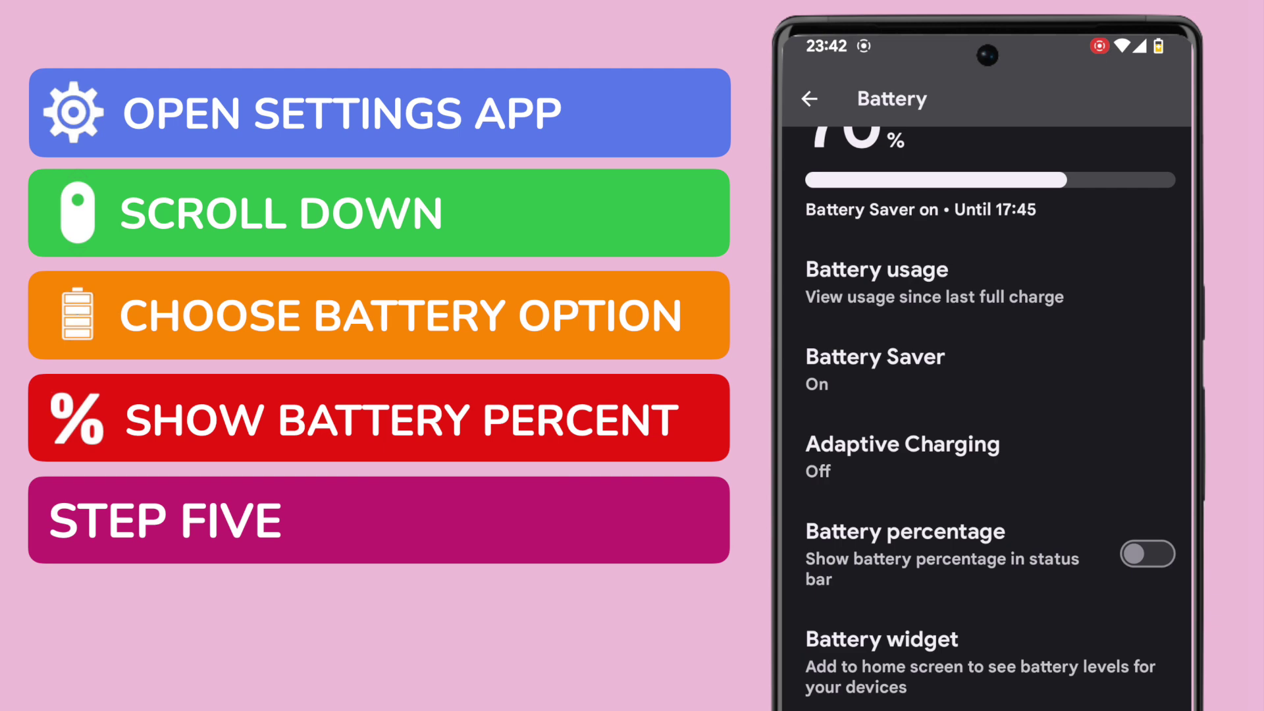
Step: Turn on the Battery percentage switch so 70% appears in the status bar
left_click(1146, 553)
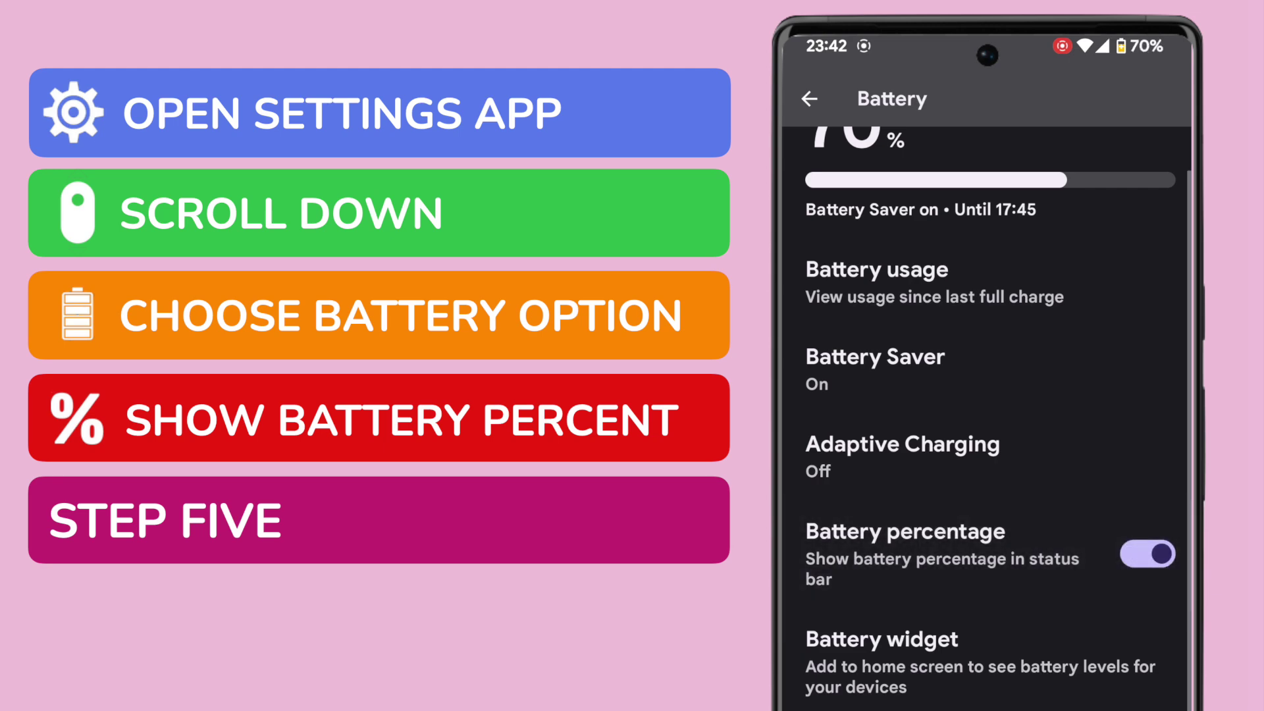